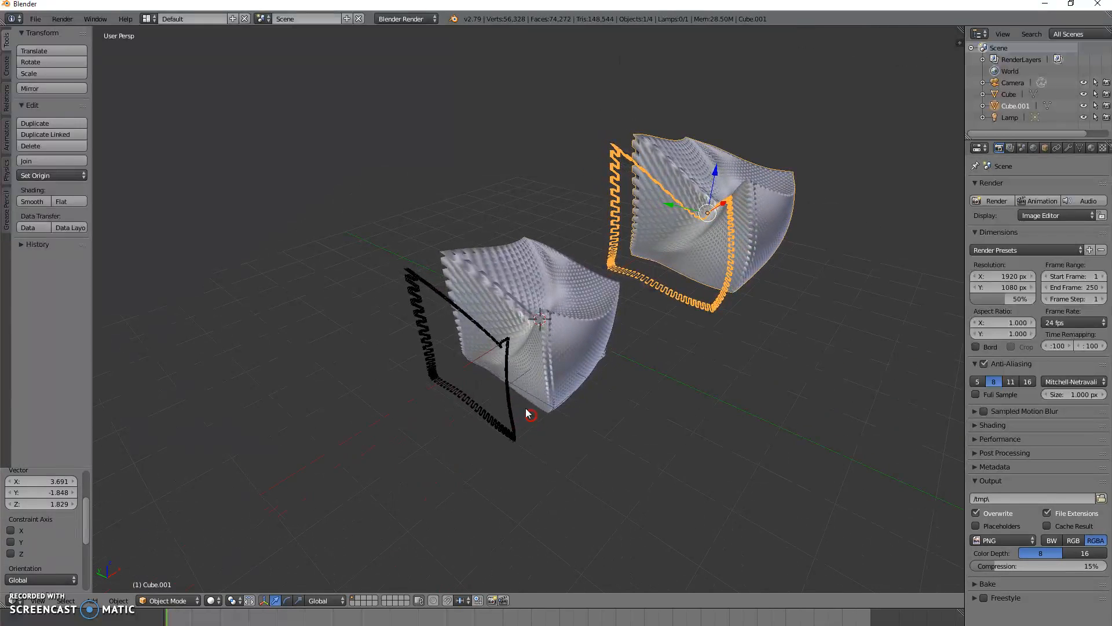
Step: Open the front cube's mesh in Edit Mode and switch to face selection
{"action": "right_click", "coordinate": [548, 313]}
{"action": "key", "text": "Tab"}
{"action": "scroll", "coordinate": [541, 380], "scroll_direction": "up", "scroll_amount": 8}
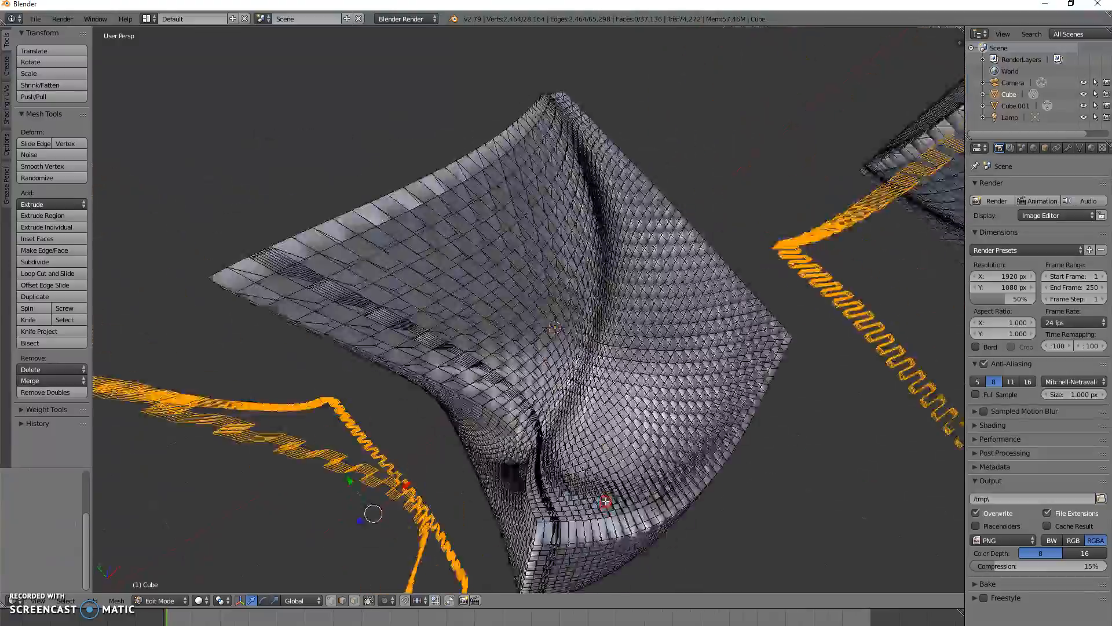
{"action": "middle_click_drag", "start_coordinate": [606, 501], "coordinate": [705, 284]}
{"action": "scroll", "coordinate": [598, 415], "scroll_direction": "up", "scroll_amount": 5}
{"action": "scroll", "coordinate": [598, 416], "scroll_direction": "down", "scroll_amount": 6}
{"action": "middle_click_drag", "start_coordinate": [522, 393], "coordinate": [597, 430]}
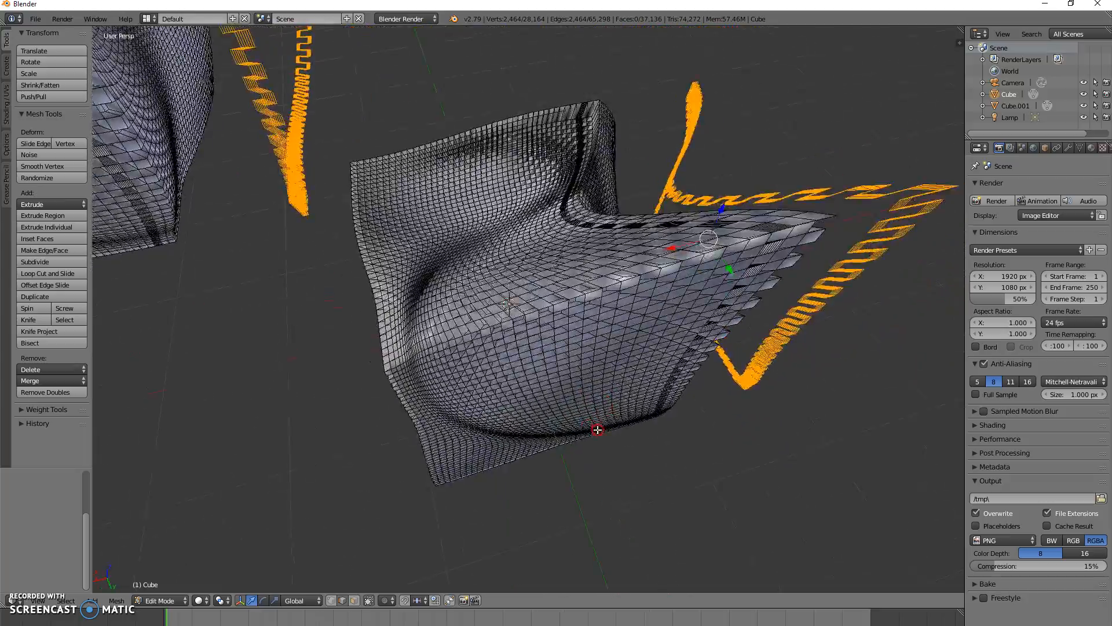
{"action": "scroll", "coordinate": [597, 429], "scroll_direction": "up", "scroll_amount": 8}
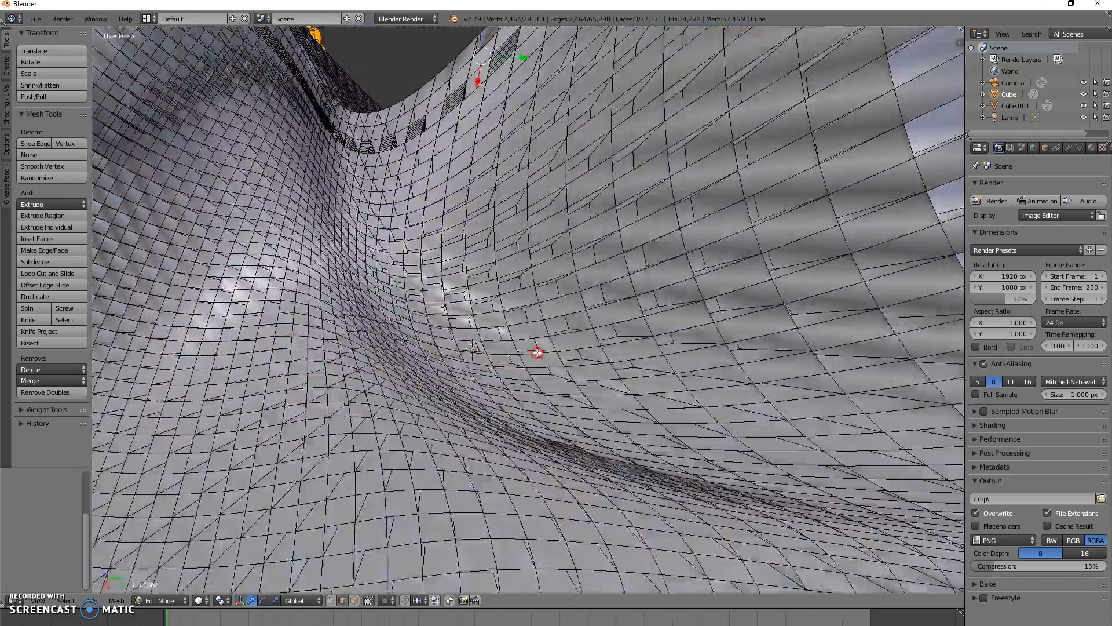
{"action": "middle_click_drag", "start_coordinate": [537, 352], "coordinate": [492, 499]}
{"action": "left_click", "coordinate": [354, 600]}
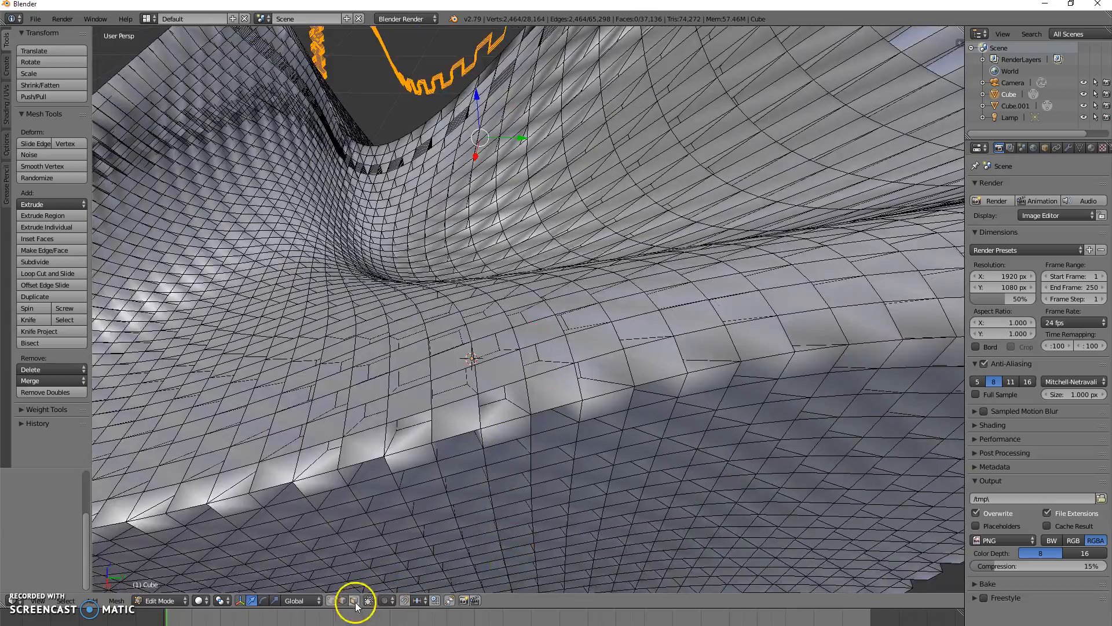
{"action": "left_click", "coordinate": [520, 362]}
Step: Examine the warped cube's faces and existing loop cuts from several sides
{"action": "middle_click_drag", "start_coordinate": [551, 383], "coordinate": [191, 348]}
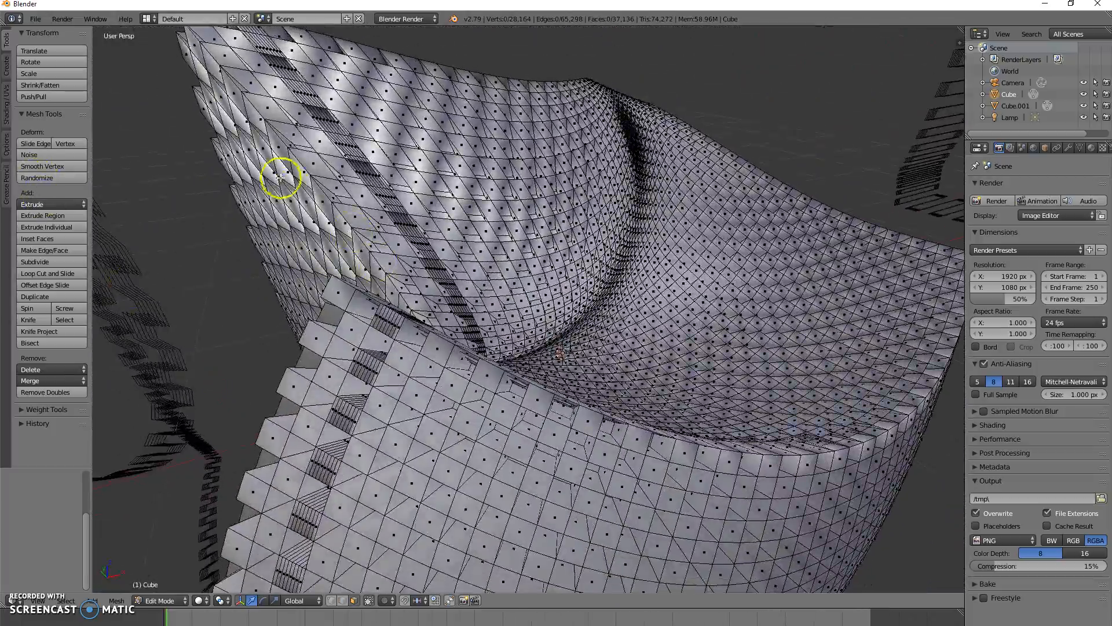
{"action": "middle_click_drag", "start_coordinate": [280, 177], "coordinate": [332, 231]}
{"action": "middle_click_drag", "start_coordinate": [311, 133], "coordinate": [421, 351]}
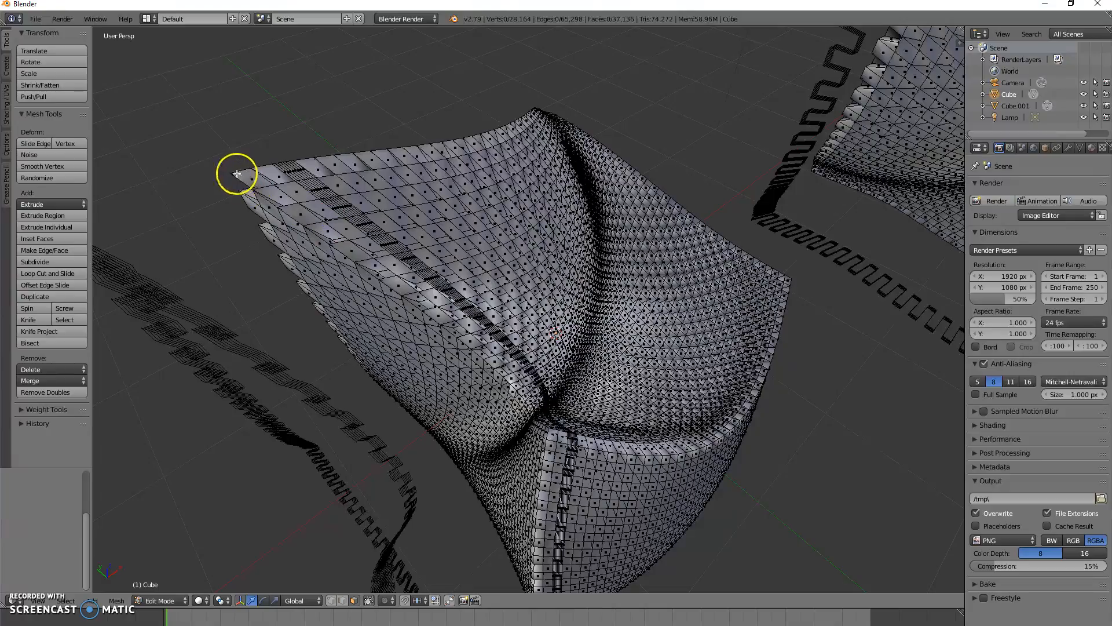
{"action": "middle_click_drag", "start_coordinate": [697, 382], "coordinate": [690, 346]}
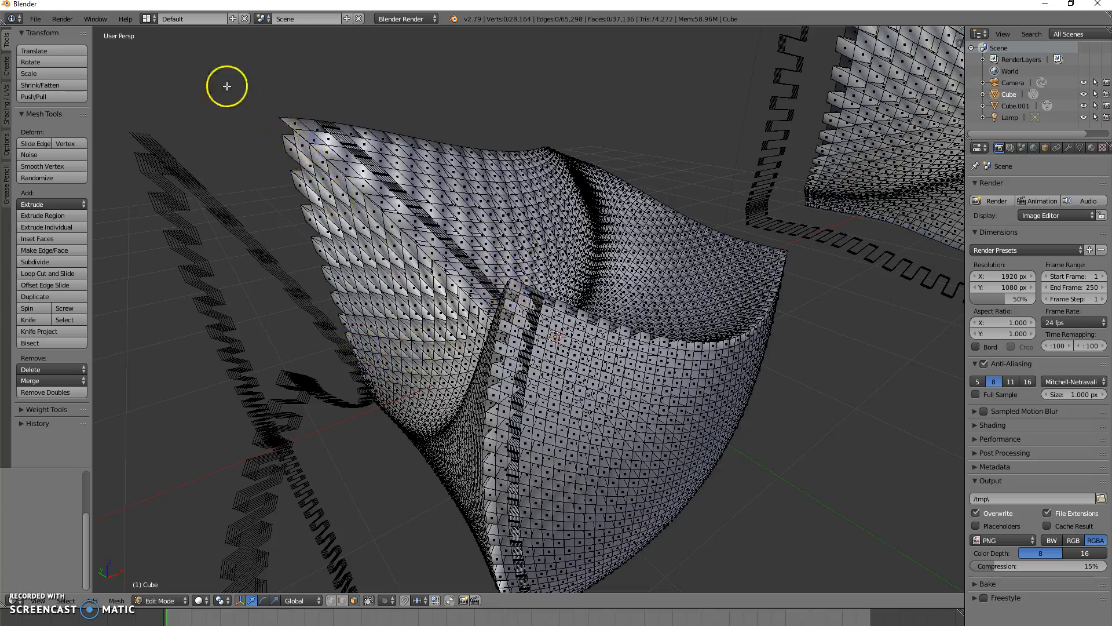
{"action": "middle_click_drag", "start_coordinate": [373, 266], "coordinate": [341, 333]}
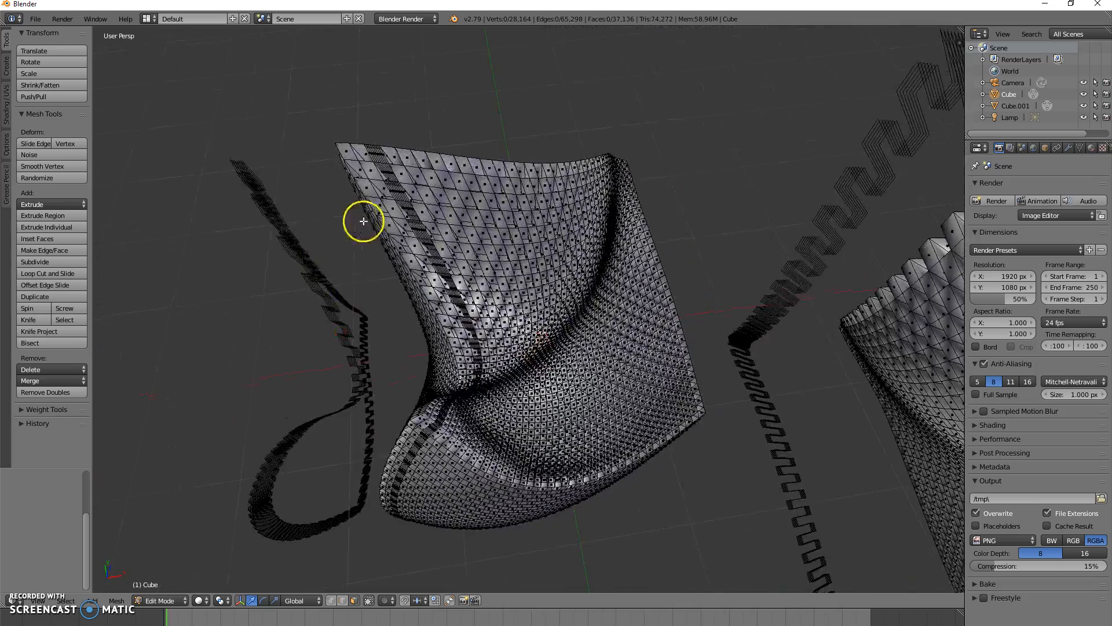
{"action": "scroll", "coordinate": [363, 221], "scroll_direction": "up", "scroll_amount": 4}
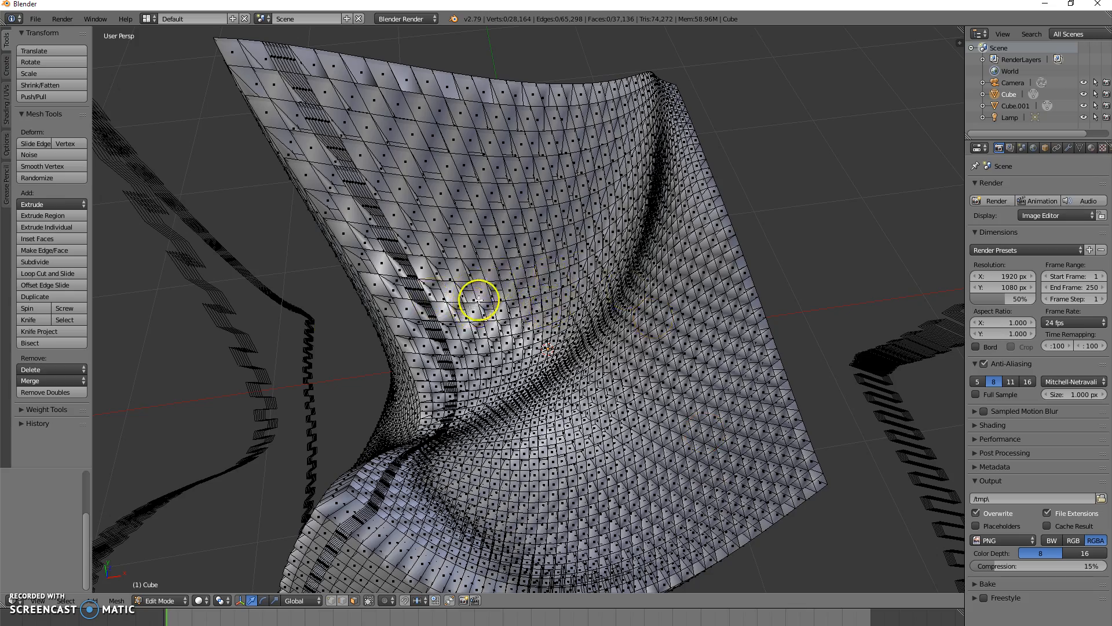
{"action": "middle_click_drag", "start_coordinate": [480, 298], "coordinate": [604, 334]}
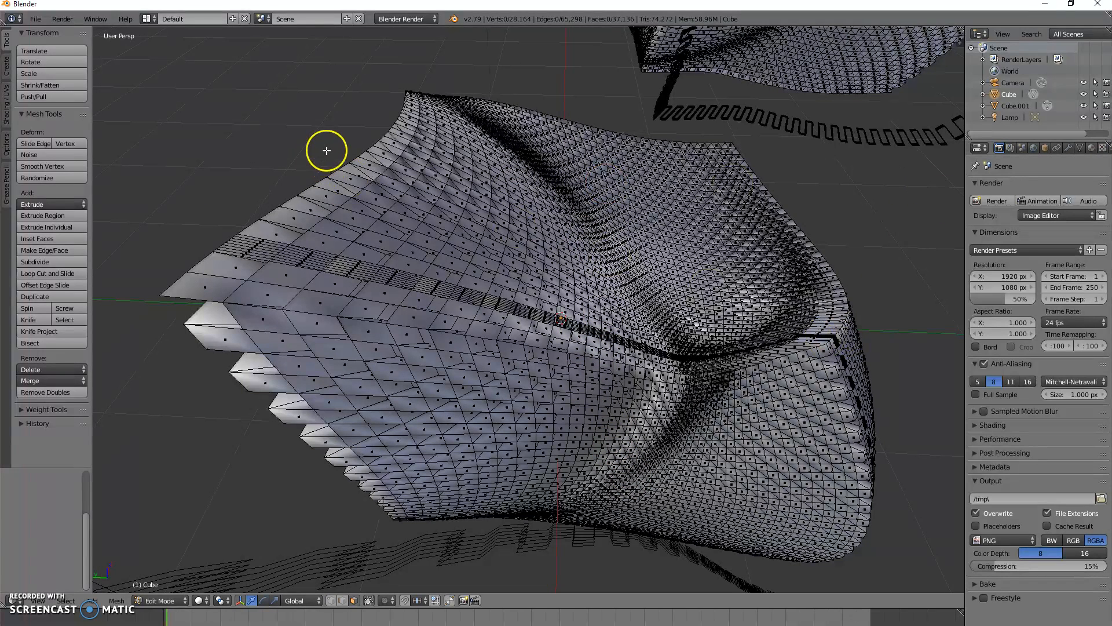
{"action": "middle_click_drag", "start_coordinate": [315, 186], "coordinate": [384, 163]}
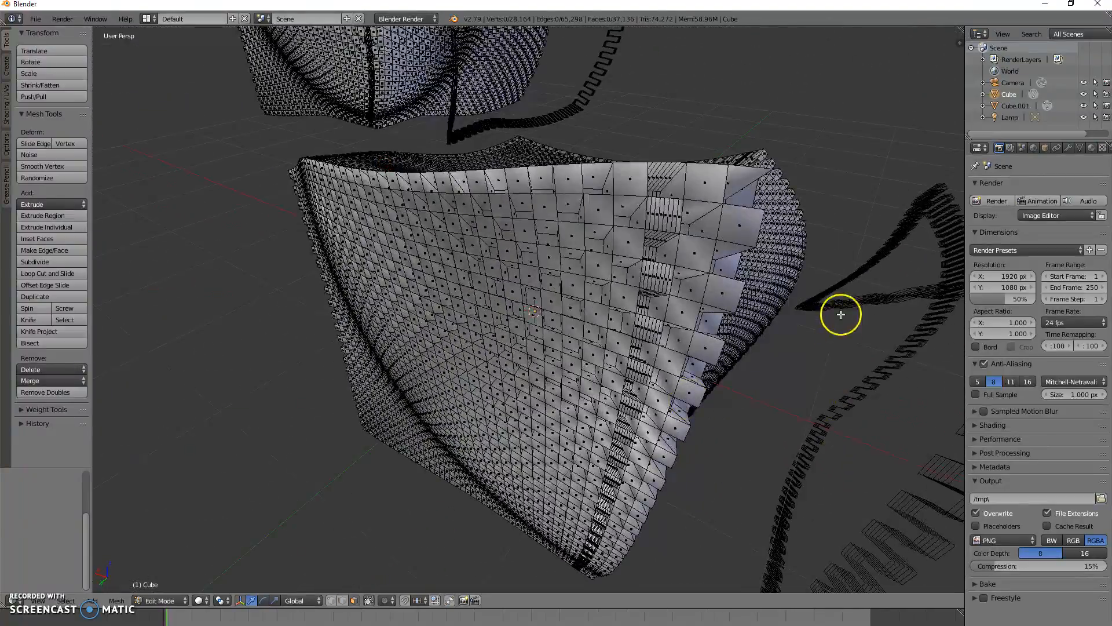
{"action": "middle_click_drag", "start_coordinate": [585, 278], "coordinate": [487, 285]}
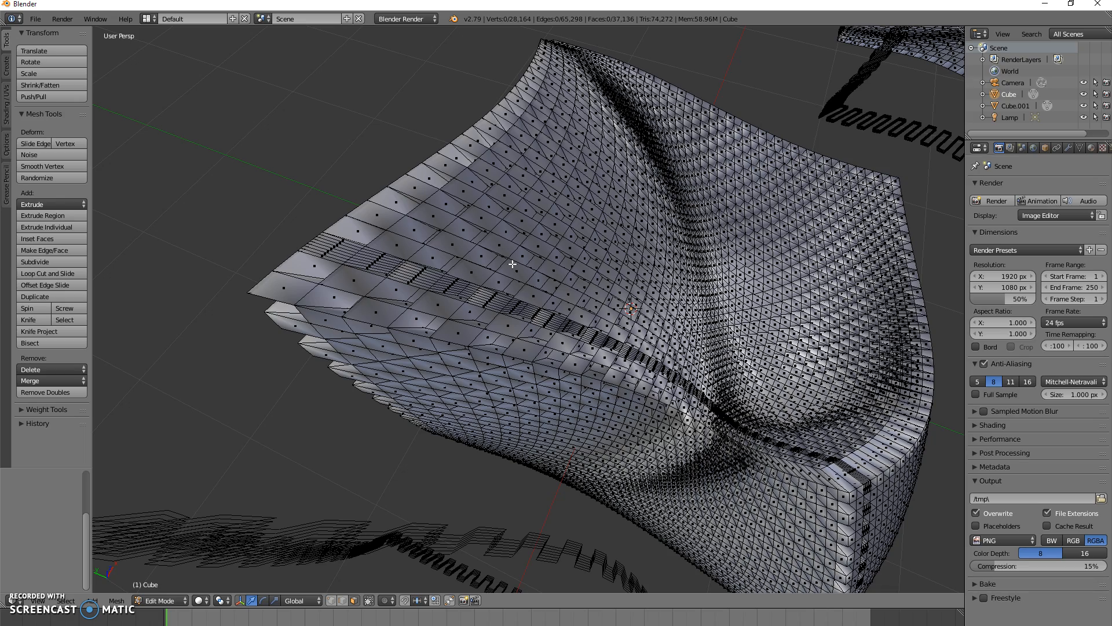
{"action": "middle_click_drag", "start_coordinate": [313, 267], "coordinate": [397, 286]}
{"action": "scroll", "coordinate": [477, 346], "scroll_direction": "up", "scroll_amount": 1}
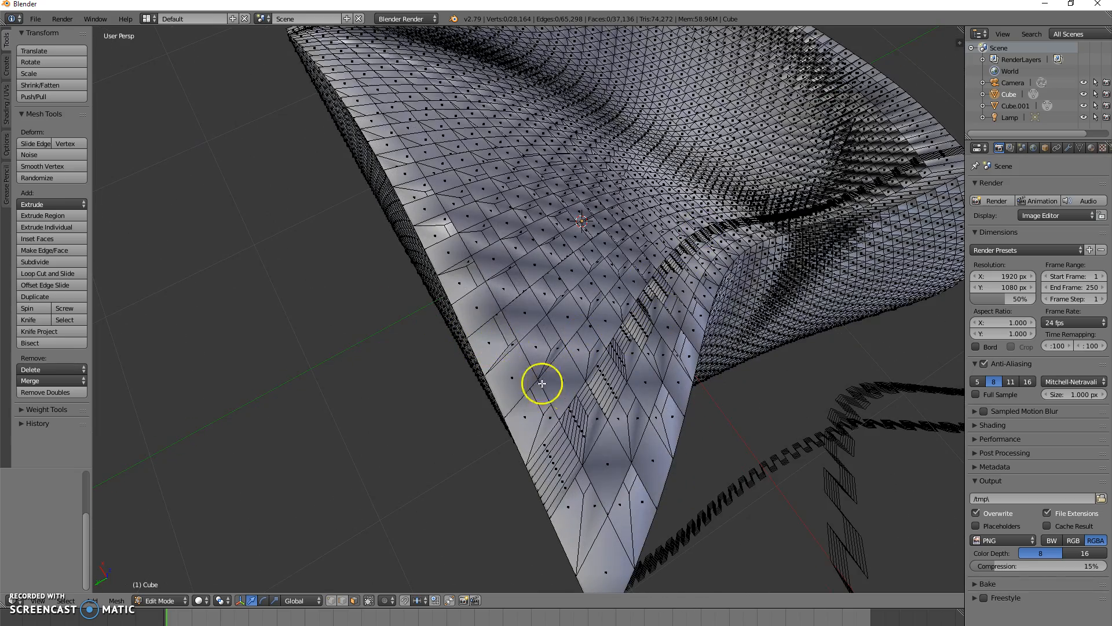
Step: Add a band of multiple loop cuts around the cube across its stretched corner, without sliding them
{"action": "key", "text": "ctrl+r"}
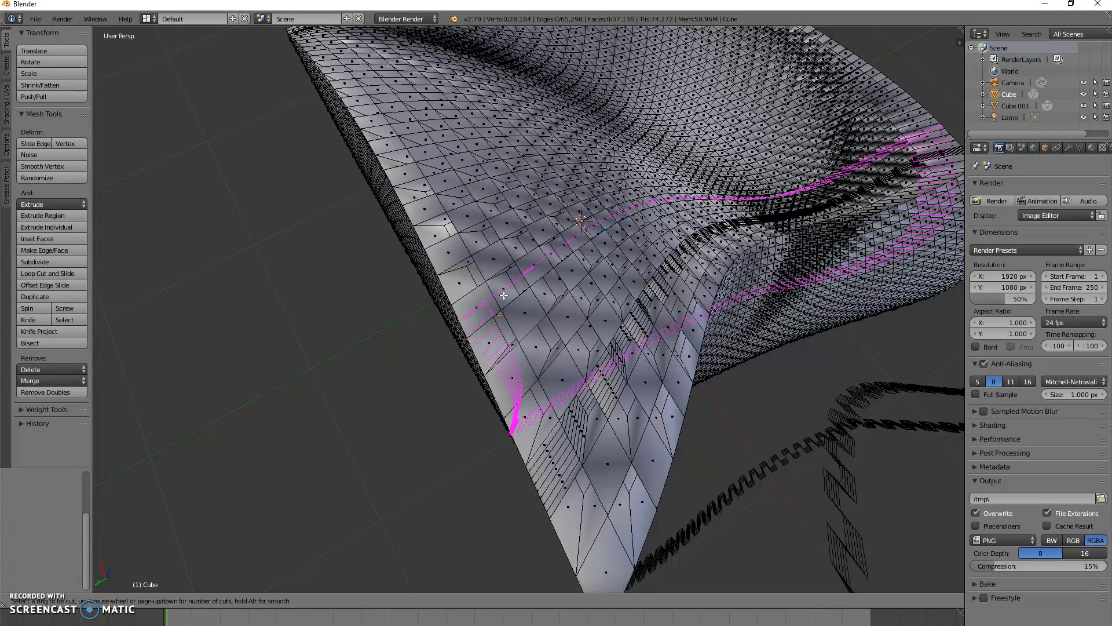
{"action": "scroll", "coordinate": [509, 295], "scroll_direction": "up", "scroll_amount": 4}
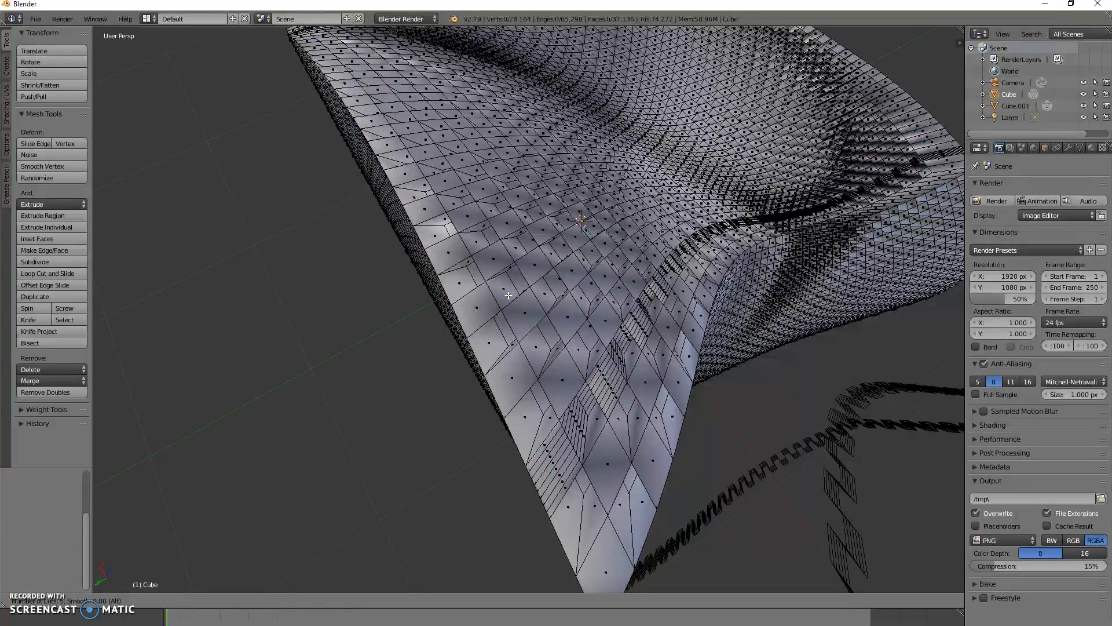
{"action": "left_click", "coordinate": [521, 294]}
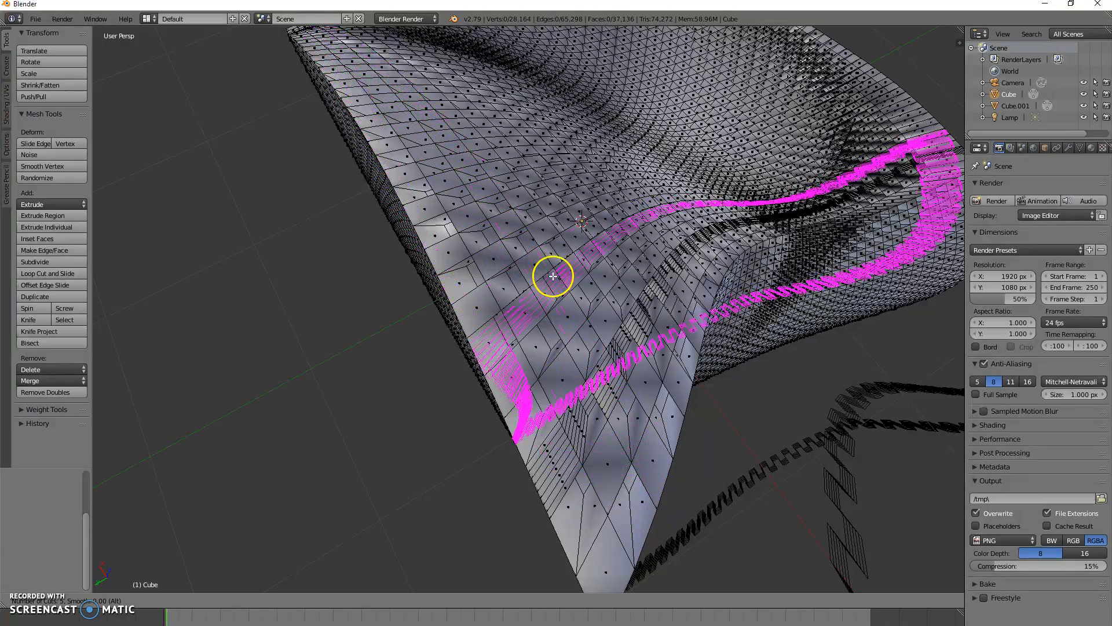
{"action": "left_click", "coordinate": [541, 276]}
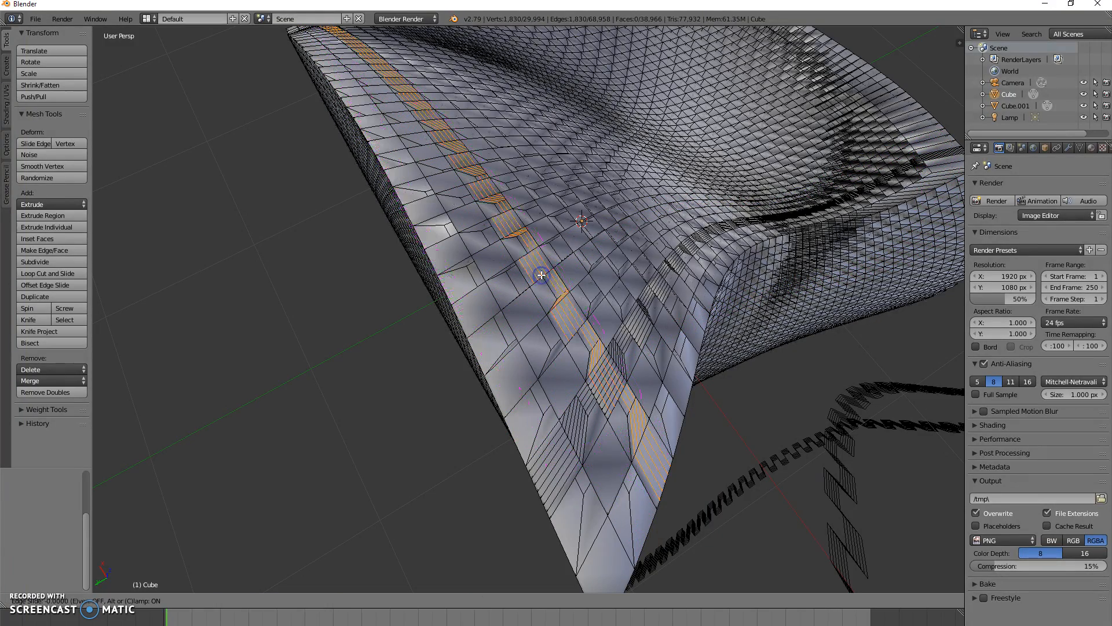
{"action": "right_click", "coordinate": [541, 275]}
Step: Duplicate the selected edge loops and move the copy about 0.7 along the Y axis, away from the cube's stretched side
{"action": "middle_click_drag", "start_coordinate": [683, 402], "coordinate": [596, 380]}
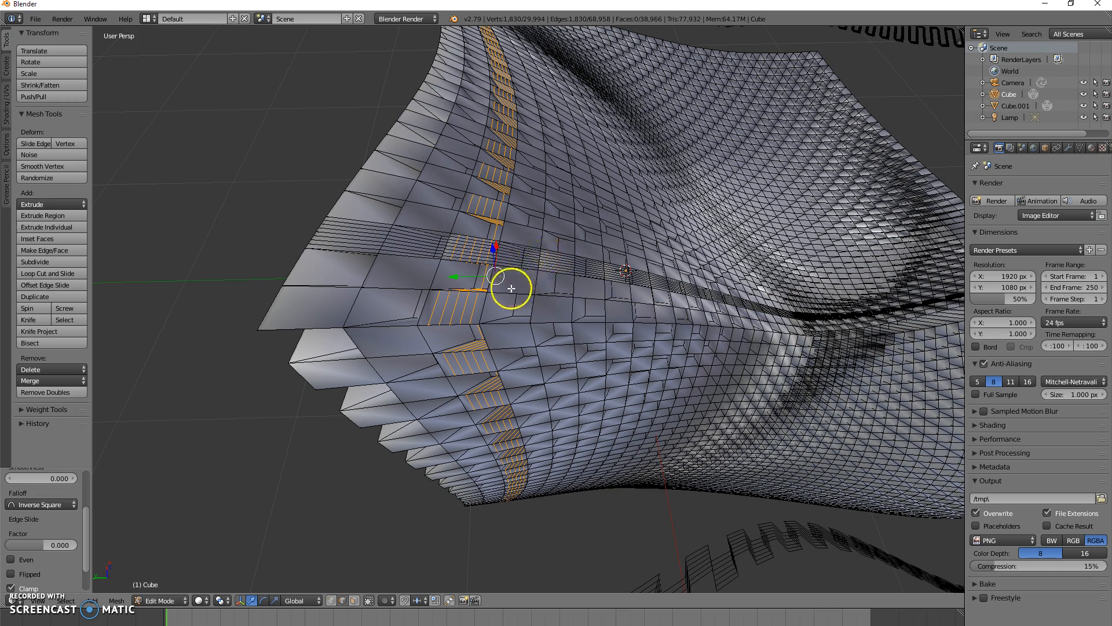
{"action": "scroll", "coordinate": [587, 327], "scroll_direction": "down", "scroll_amount": 5}
{"action": "scroll", "coordinate": [587, 328], "scroll_direction": "up", "scroll_amount": 3}
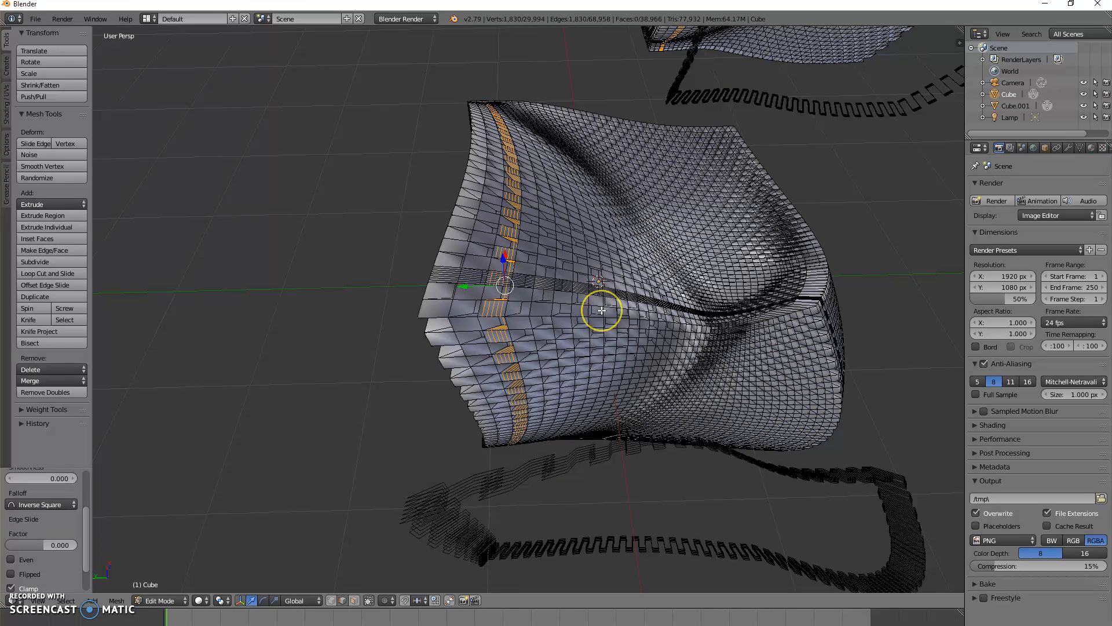
{"action": "key", "text": "shift+d"}
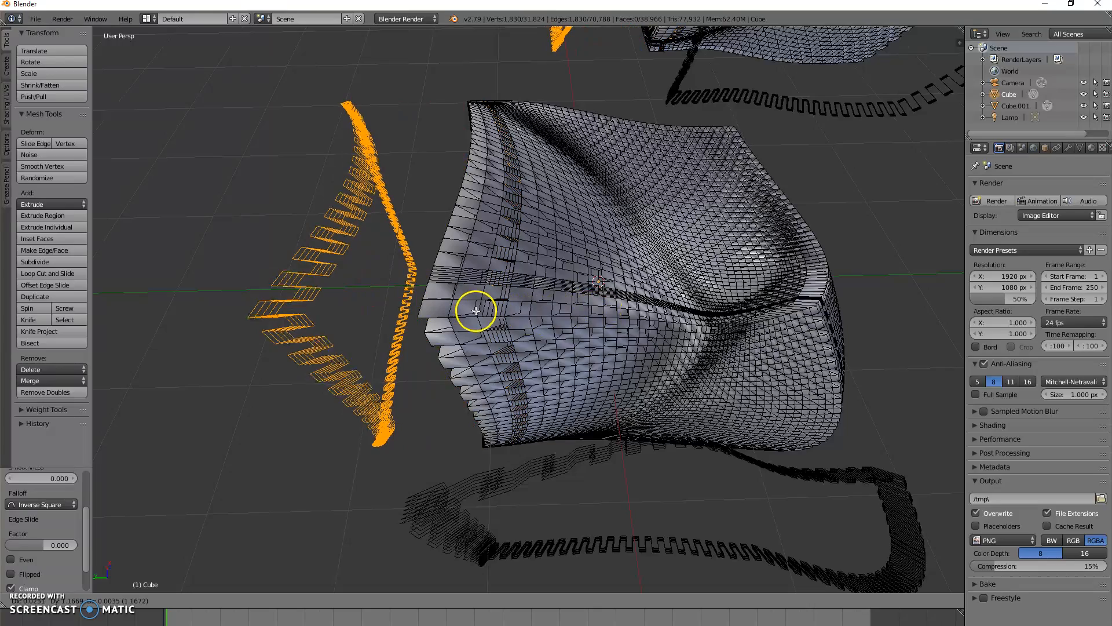
{"action": "key", "text": "y"}
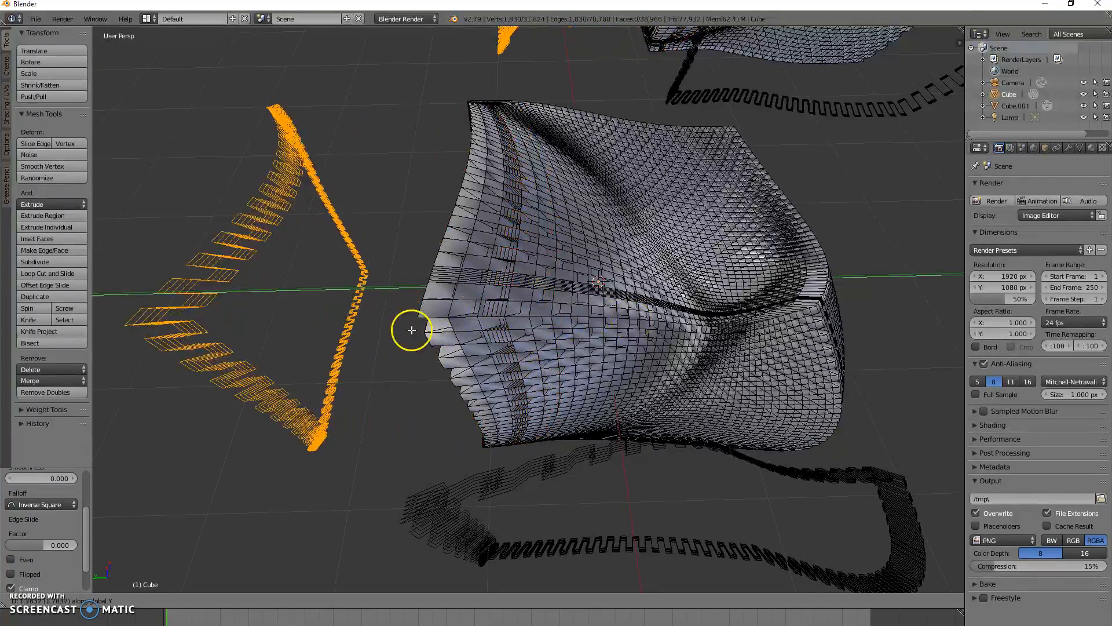
{"action": "left_click", "coordinate": [524, 325]}
Step: Frame both cubes in the view and capture a Snipping Tool snapshot of the front cube with its duplicated loops
{"action": "mouse_move", "coordinate": [524, 328]}
{"action": "middle_mouse_down"}
{"action": "mouse_move", "coordinate": [473, 359]}
{"action": "mouse_move", "coordinate": [510, 342]}
{"action": "mouse_move", "coordinate": [724, 322]}
{"action": "mouse_move", "coordinate": [708, 296]}
{"action": "mouse_move", "coordinate": [708, 348]}
{"action": "mouse_move", "coordinate": [720, 307]}
{"action": "mouse_move", "coordinate": [574, 304]}
{"action": "mouse_move", "coordinate": [629, 315]}
{"action": "mouse_move", "coordinate": [631, 299]}
{"action": "mouse_move", "coordinate": [385, 303]}
{"action": "mouse_move", "coordinate": [380, 325]}
{"action": "mouse_move", "coordinate": [398, 320]}
{"action": "mouse_move", "coordinate": [420, 281]}
{"action": "middle_mouse_up"}
{"action": "scroll", "coordinate": [640, 352], "scroll_direction": "up", "scroll_amount": 8}
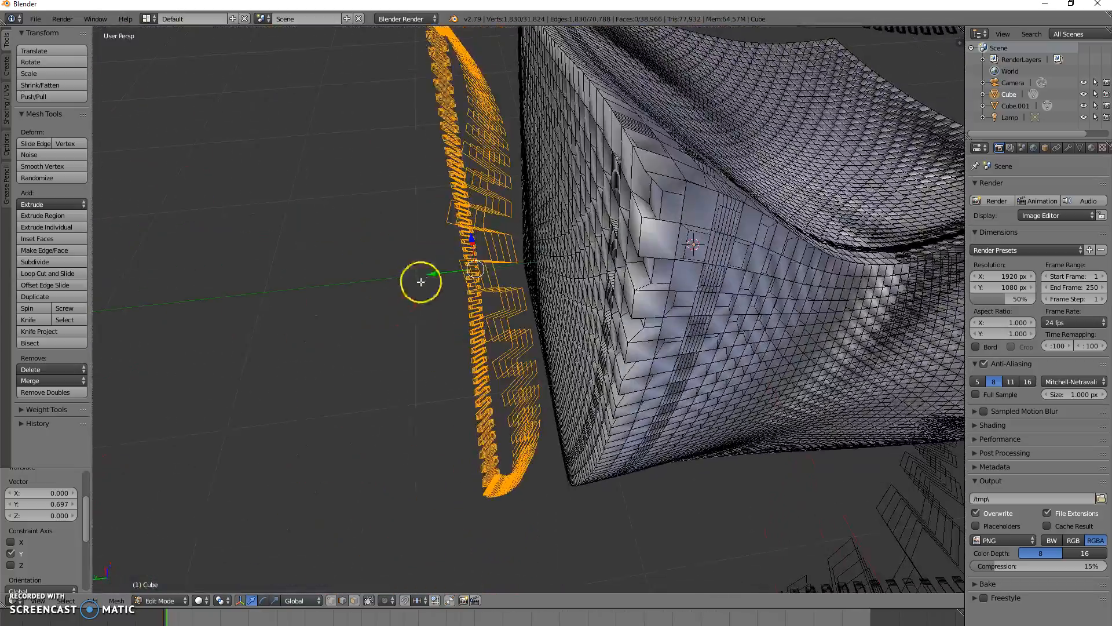
{"action": "middle_click_drag", "start_coordinate": [502, 234], "coordinate": [542, 365]}
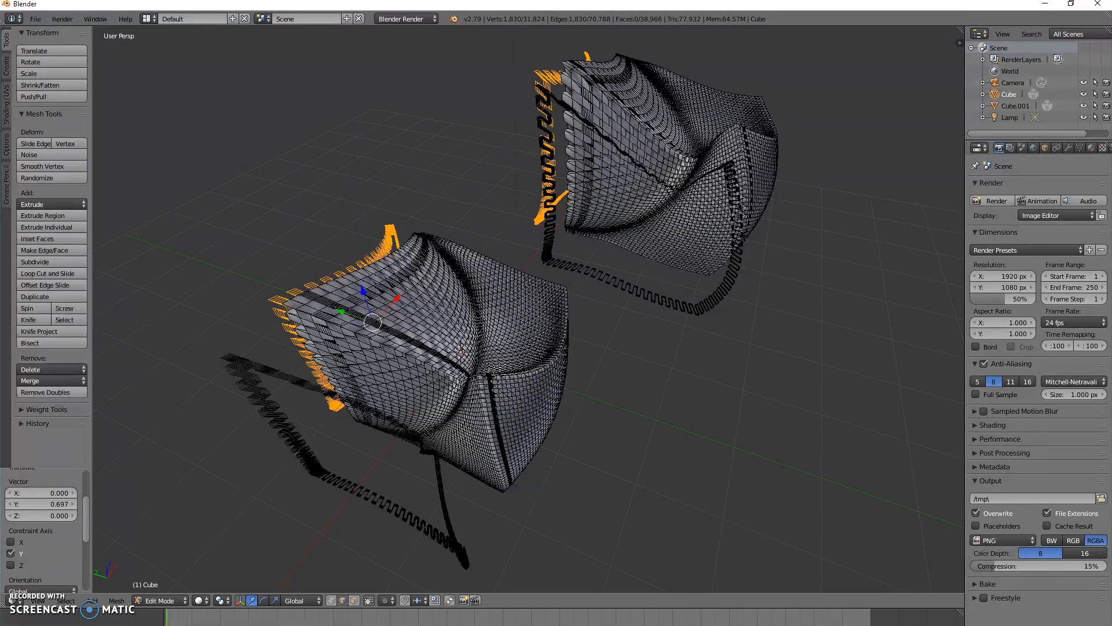
{"action": "key", "text": "alt+Tab"}
{"action": "left_click", "coordinate": [601, 98]}
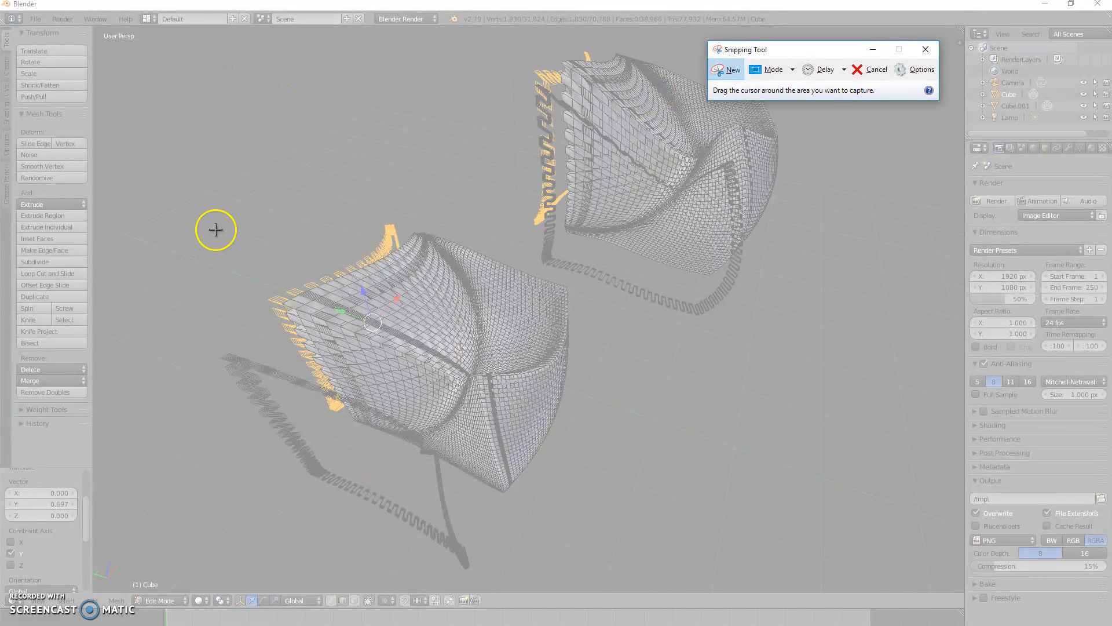
{"action": "left_click_drag", "start_coordinate": [192, 200], "coordinate": [627, 593]}
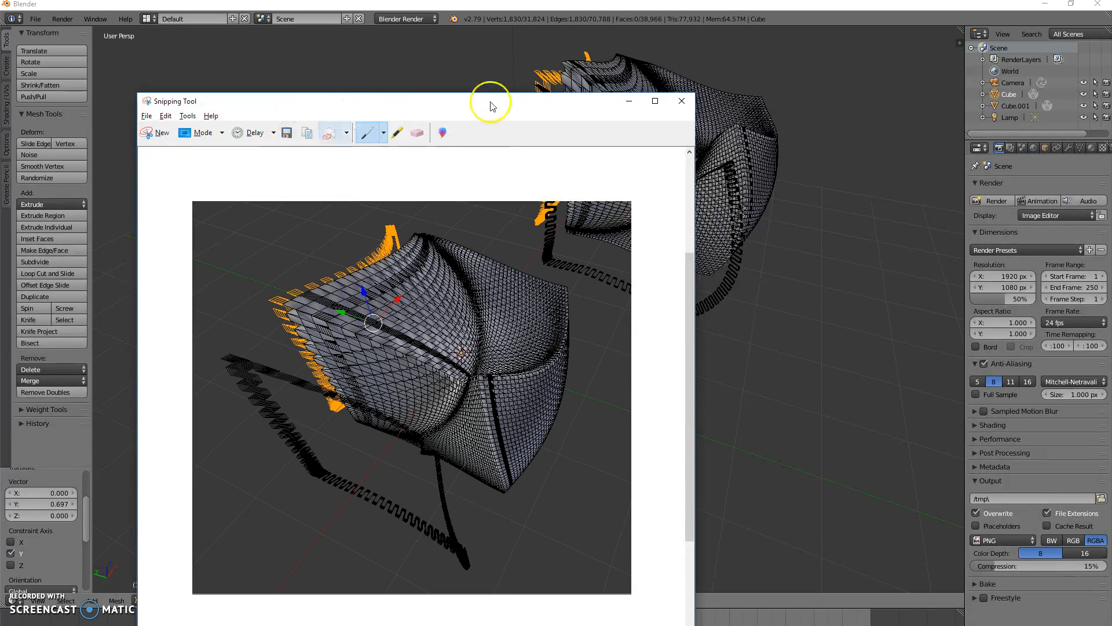
{"action": "left_click", "coordinate": [712, 281]}
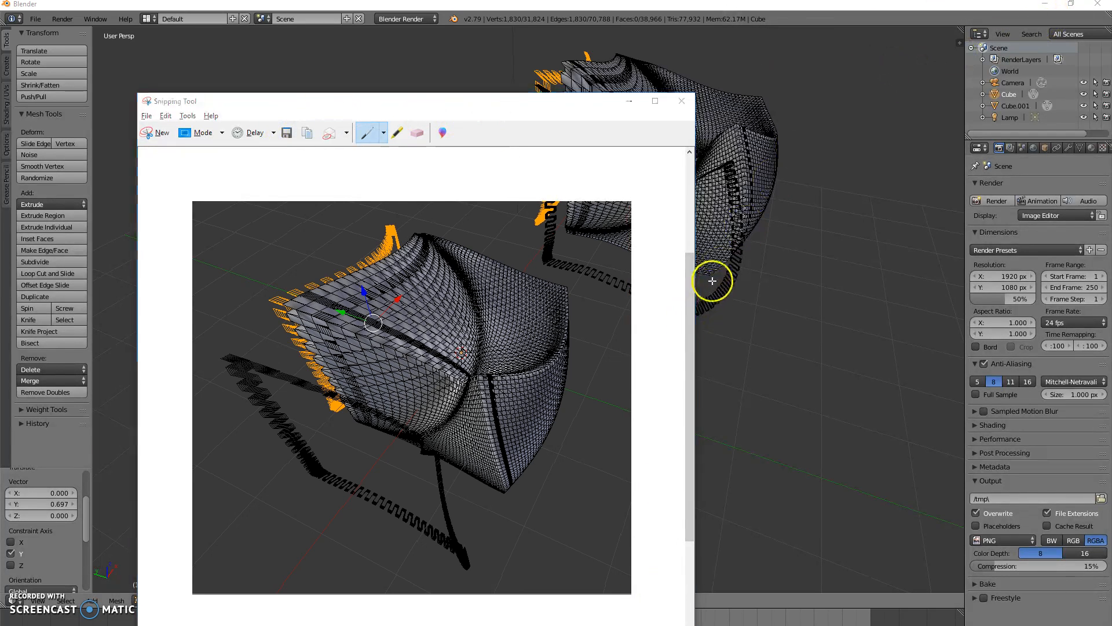
Step: Switch to the Google Slides presentation and paste the snapshot onto slide 4, "Monday, September 17: Portfolio/Work Log"
{"action": "key", "text": "alt+Tab"}
{"action": "key", "text": "Tab"}
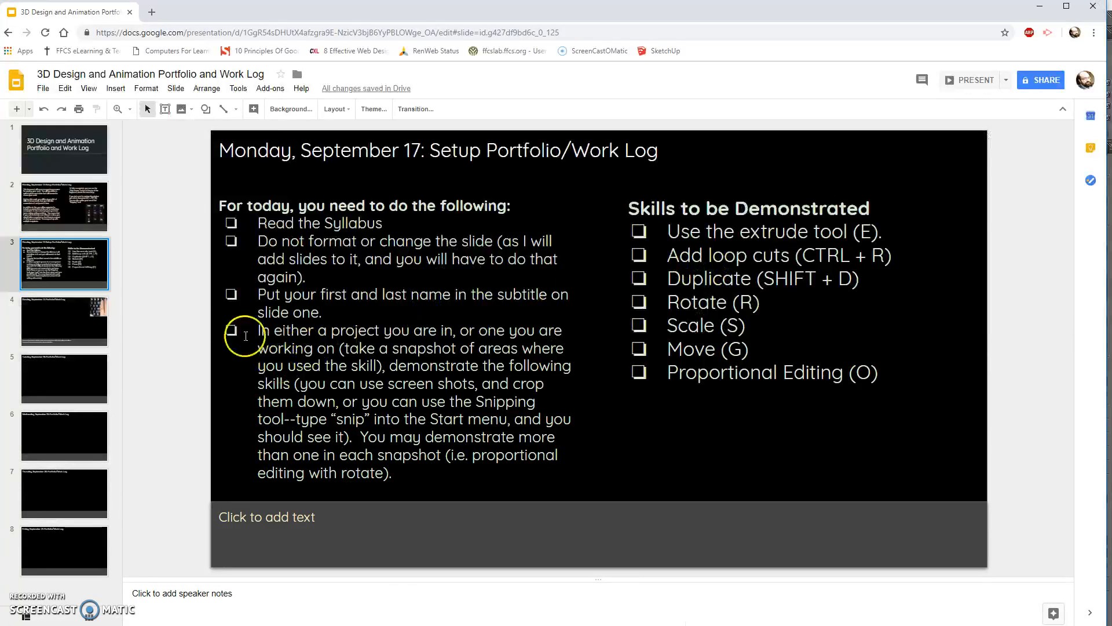
{"action": "left_click", "coordinate": [60, 328]}
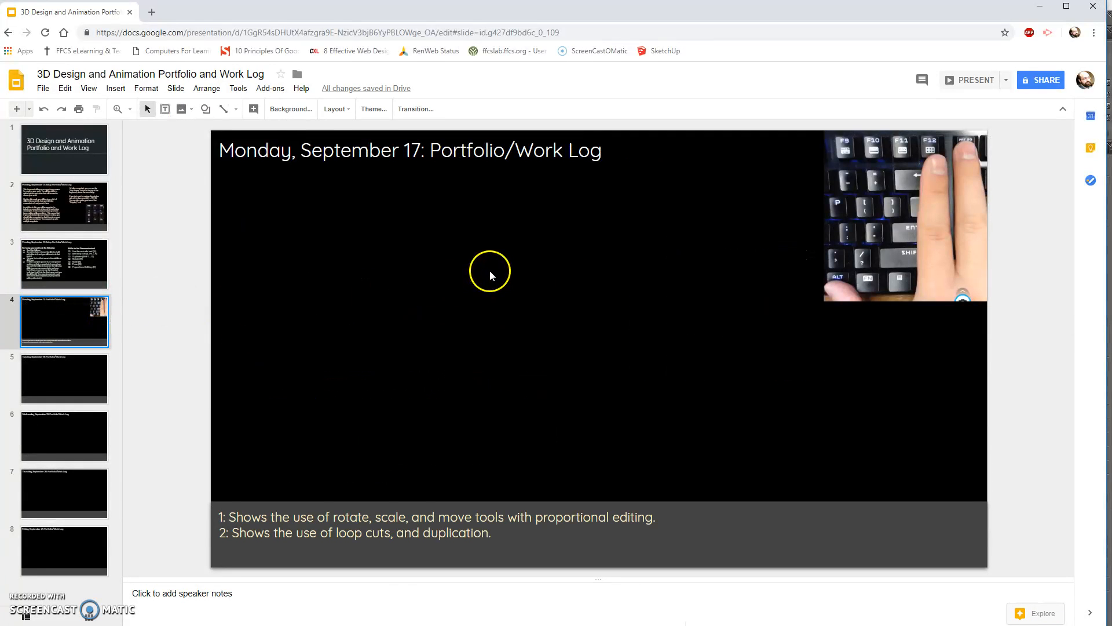
{"action": "key", "text": "ctrl+v"}
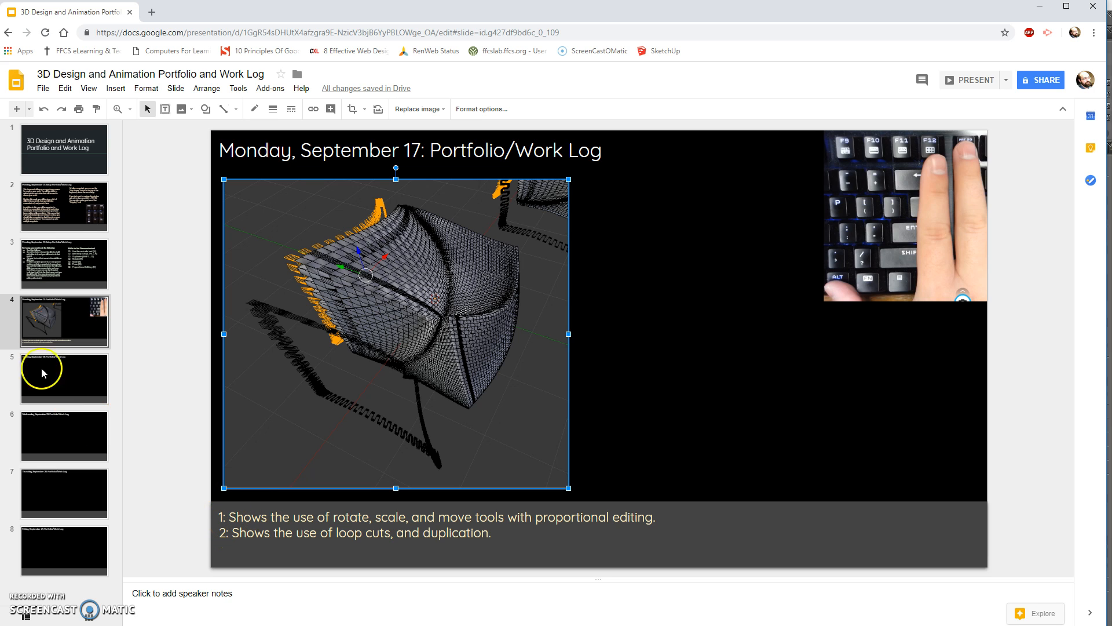
Step: Remove the "2:" label from the slide's caption and merge its sentence into the first line
{"action": "left_click", "coordinate": [230, 533]}
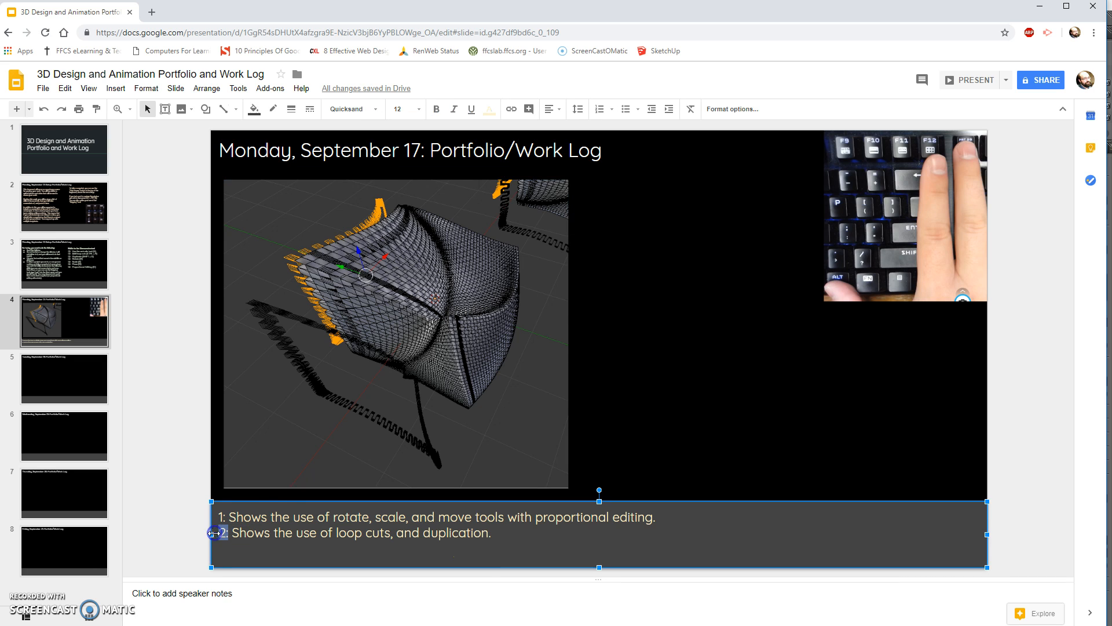
{"action": "key", "text": "BackSpace"}
{"action": "key", "text": "BackSpace"}
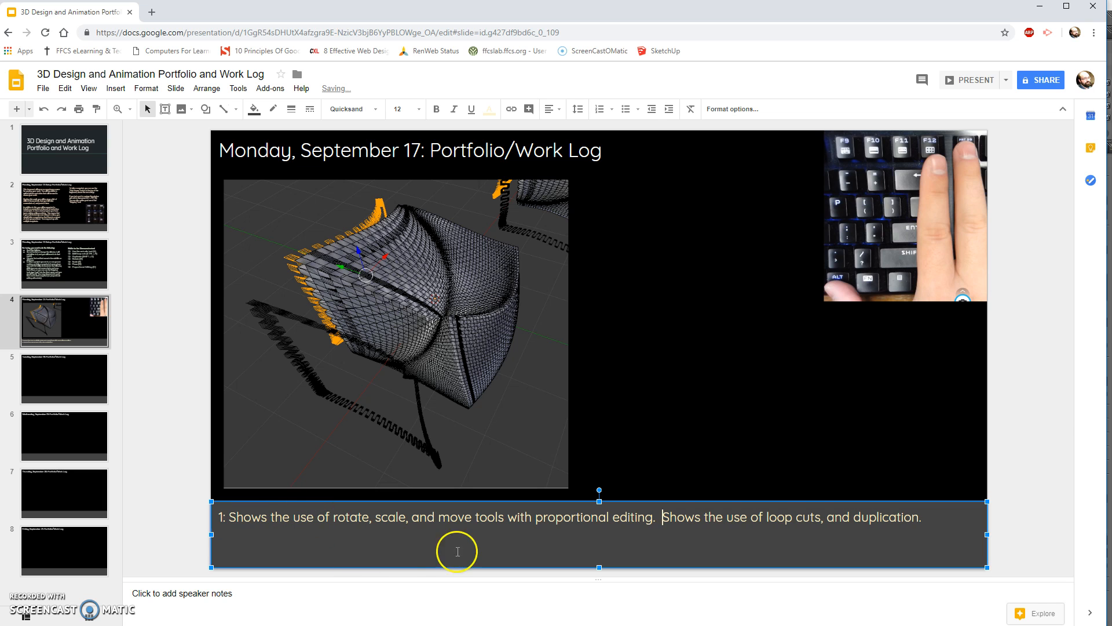
{"action": "left_click", "coordinate": [952, 517]}
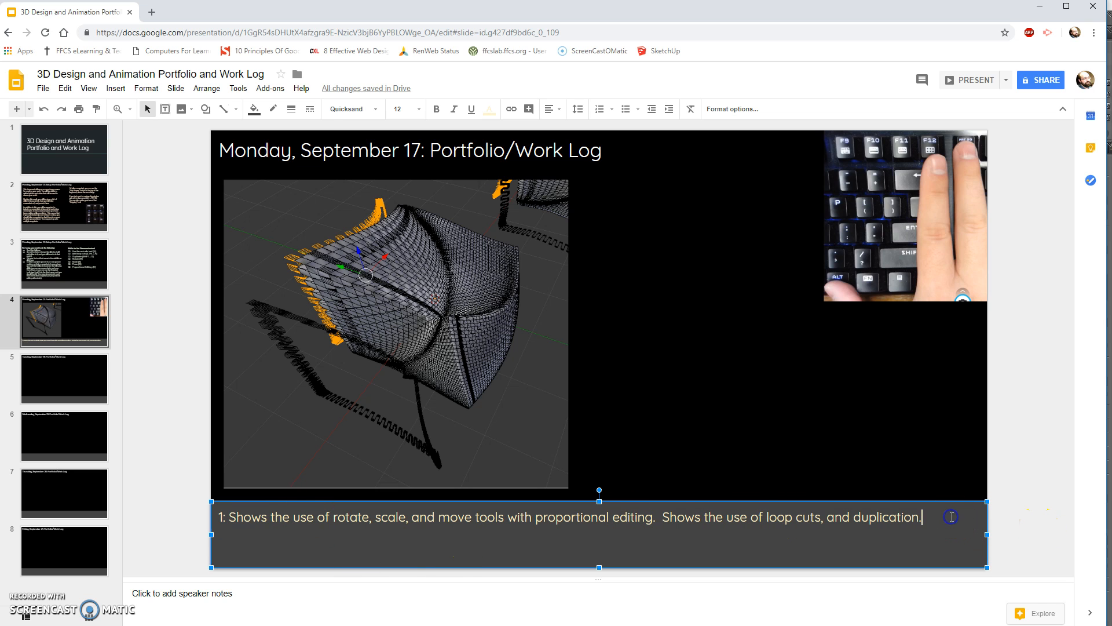
Step: Delete the photo of the hand on the keyboard from the slide and switch back to the Snipping Tool
{"action": "left_click", "coordinate": [876, 216]}
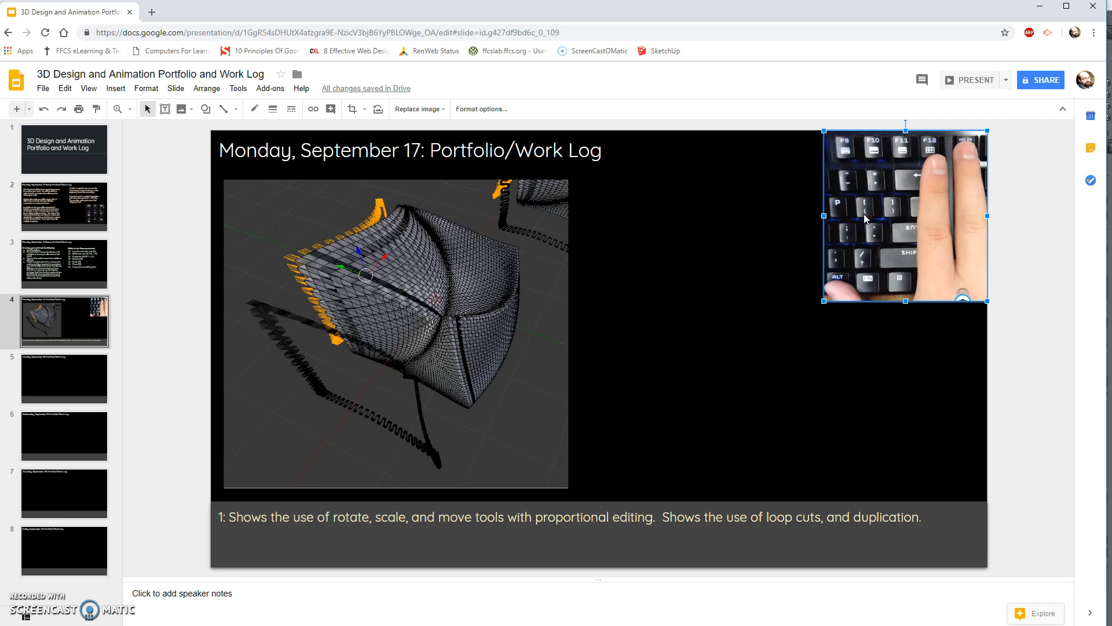
{"action": "key", "text": "Delete"}
{"action": "left_click", "coordinate": [588, 278]}
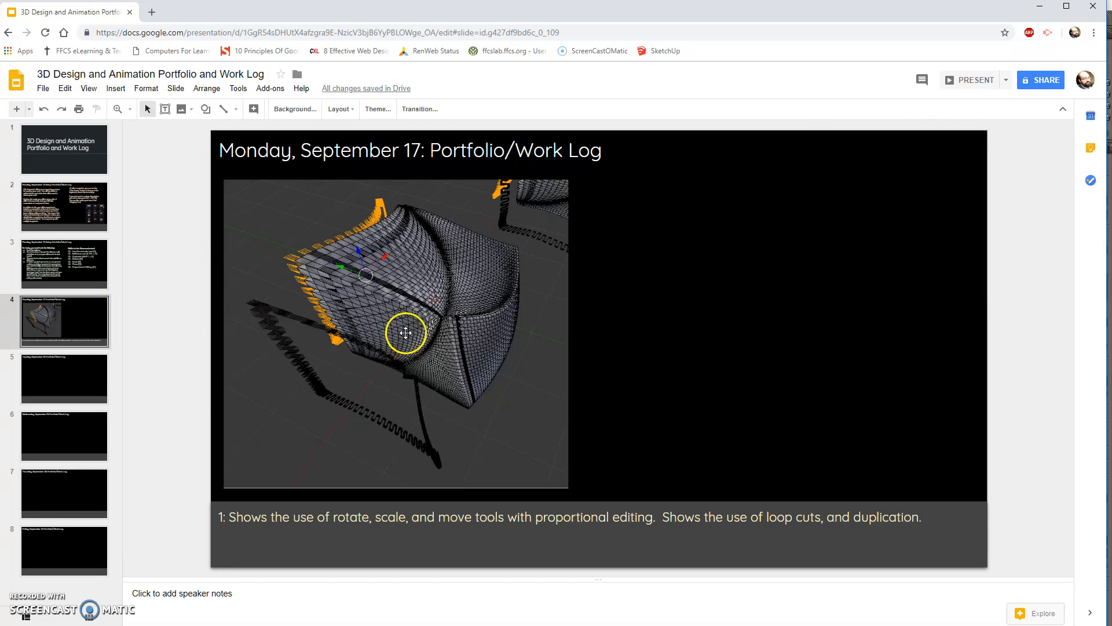
{"action": "key", "text": "alt+Tab"}
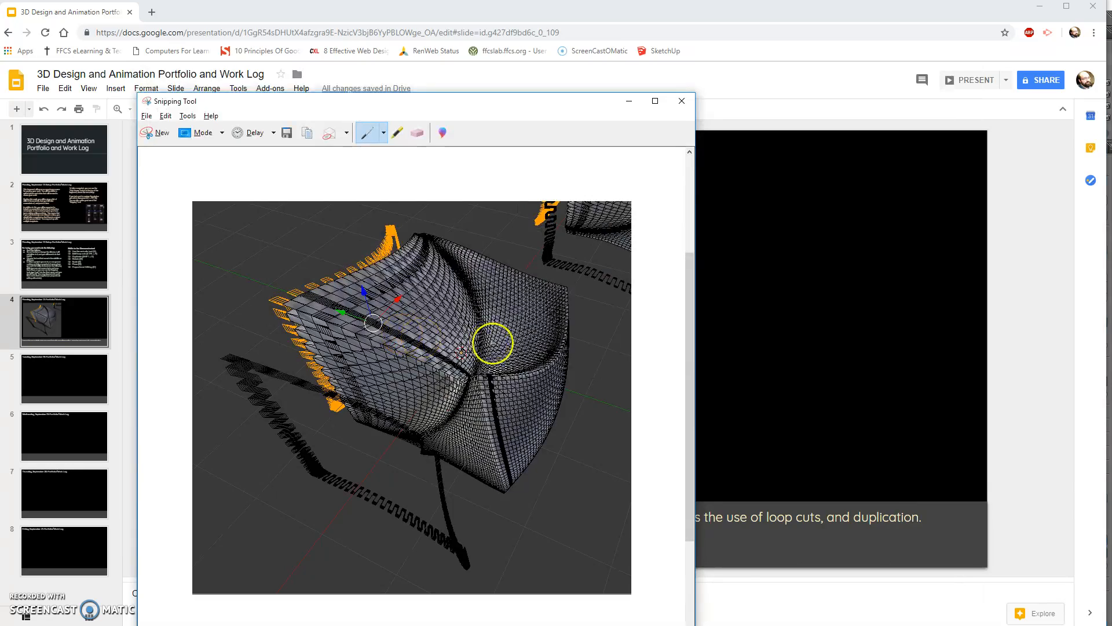
Step: Switch to Blender, put the cube into Object Mode, deselect everything and frame both shaded cubes from a lower angle
{"action": "key", "text": "alt+Tab"}
{"action": "key", "text": "Tab"}
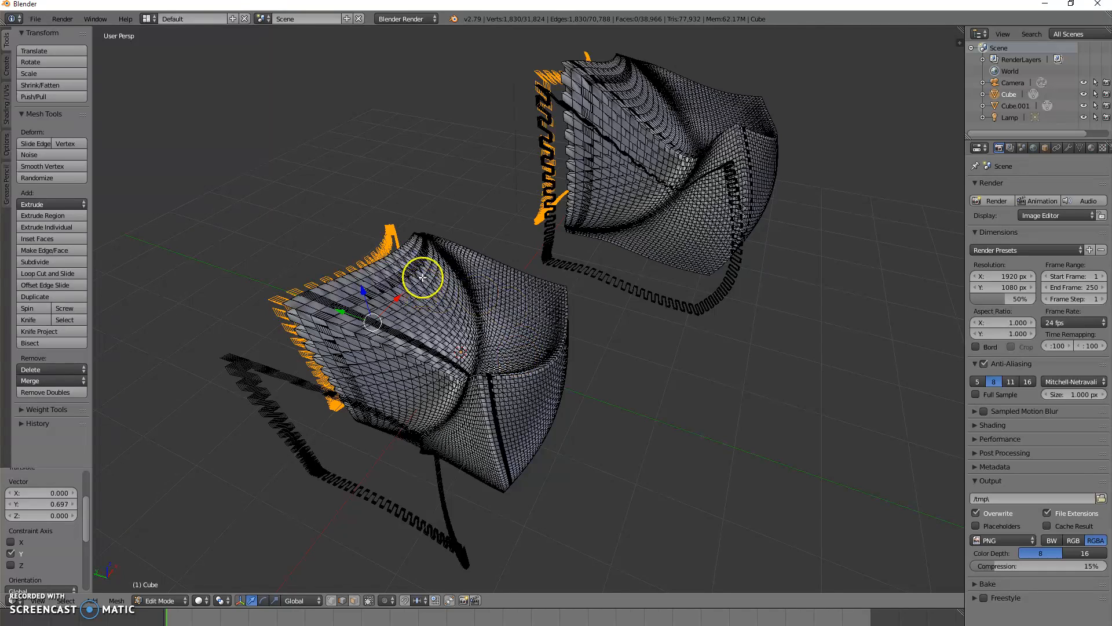
{"action": "key", "text": "Tab"}
{"action": "middle_click_drag", "start_coordinate": [537, 367], "coordinate": [427, 415]}
{"action": "key", "text": "a"}
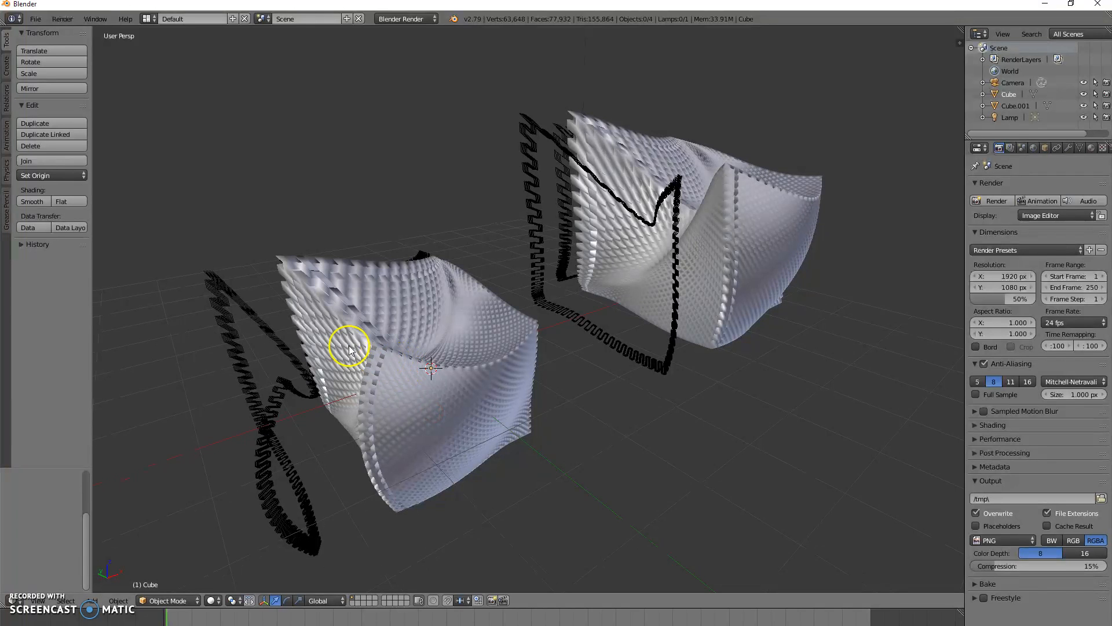
Step: Capture the full Blender screen, switch to the Google Slides presentation and paste the capture onto slide 4 beside the wireframe snapshot
{"action": "key", "text": "alt+Tab"}
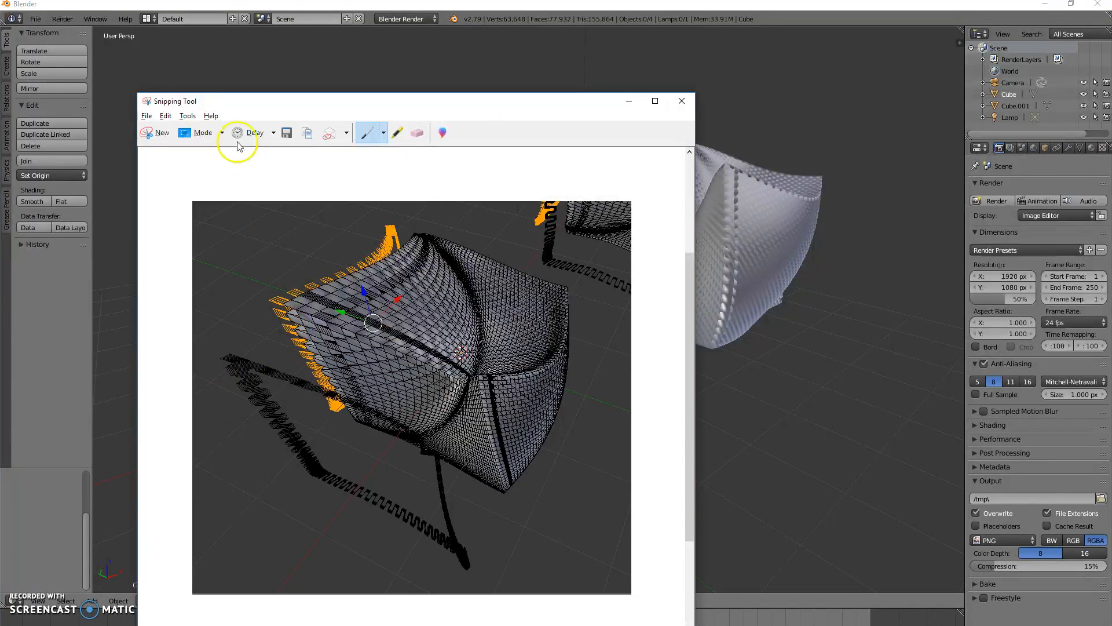
{"action": "key", "text": "alt+Tab"}
{"action": "key", "text": "alt+Tab"}
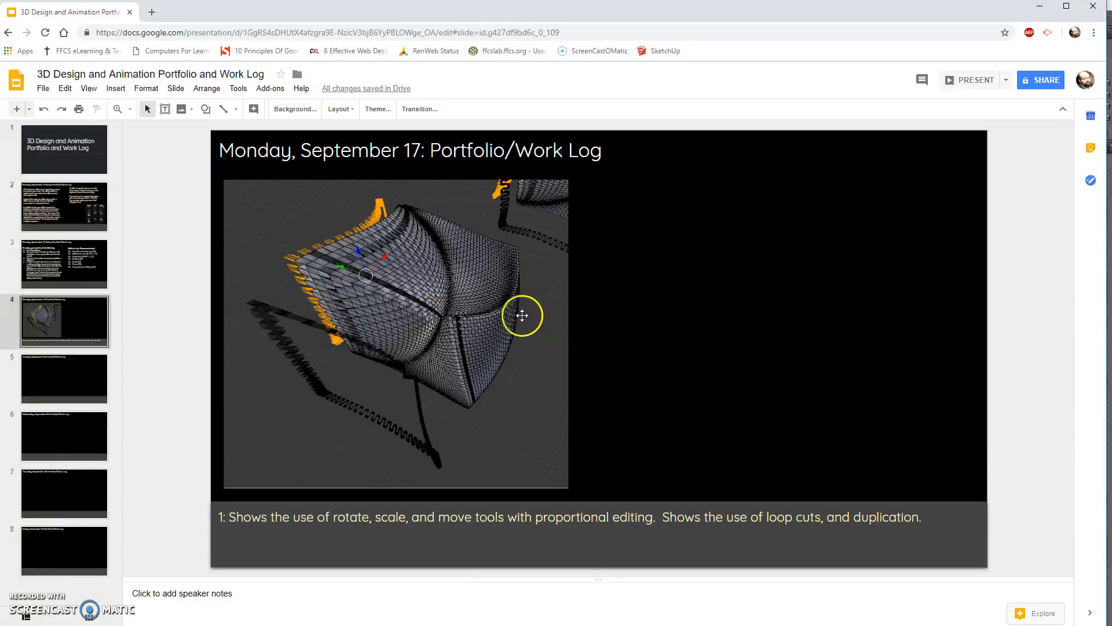
{"action": "key", "text": "ctrl+v"}
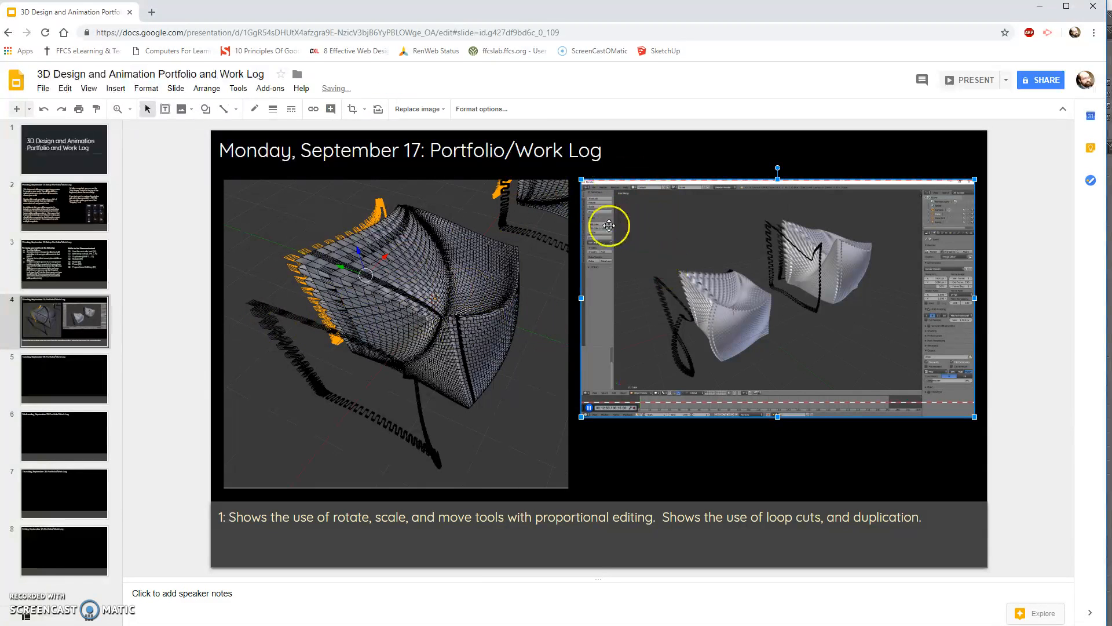
Step: Add a new blank slide directly after slide 4 and reselect slide 4
{"action": "left_click", "coordinate": [49, 350]}
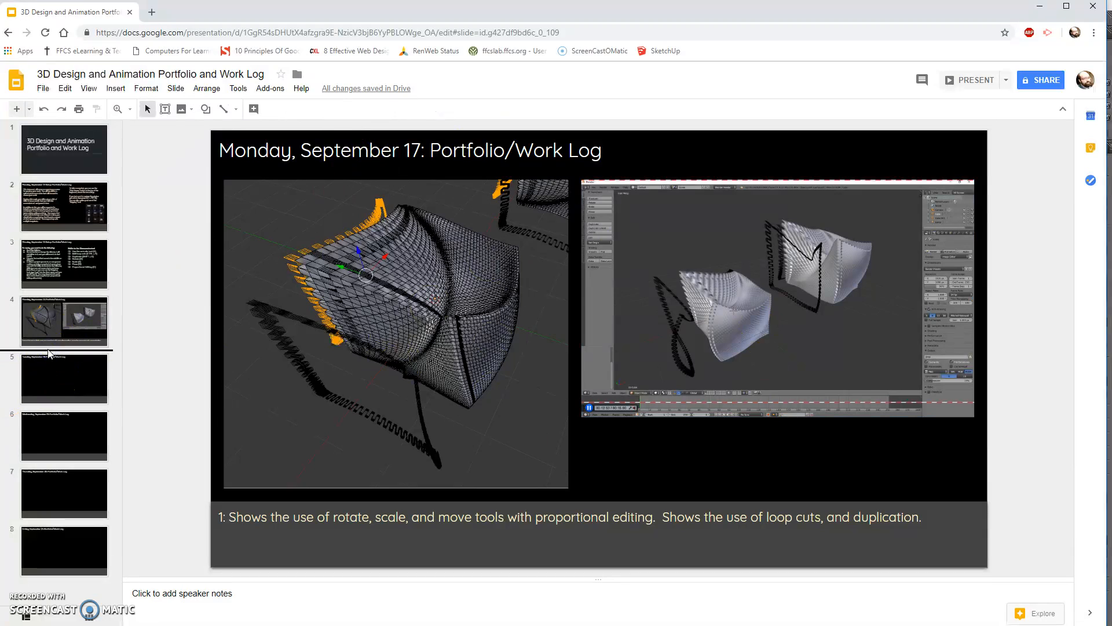
{"action": "key", "text": "ctrl+m"}
{"action": "left_click", "coordinate": [57, 335]}
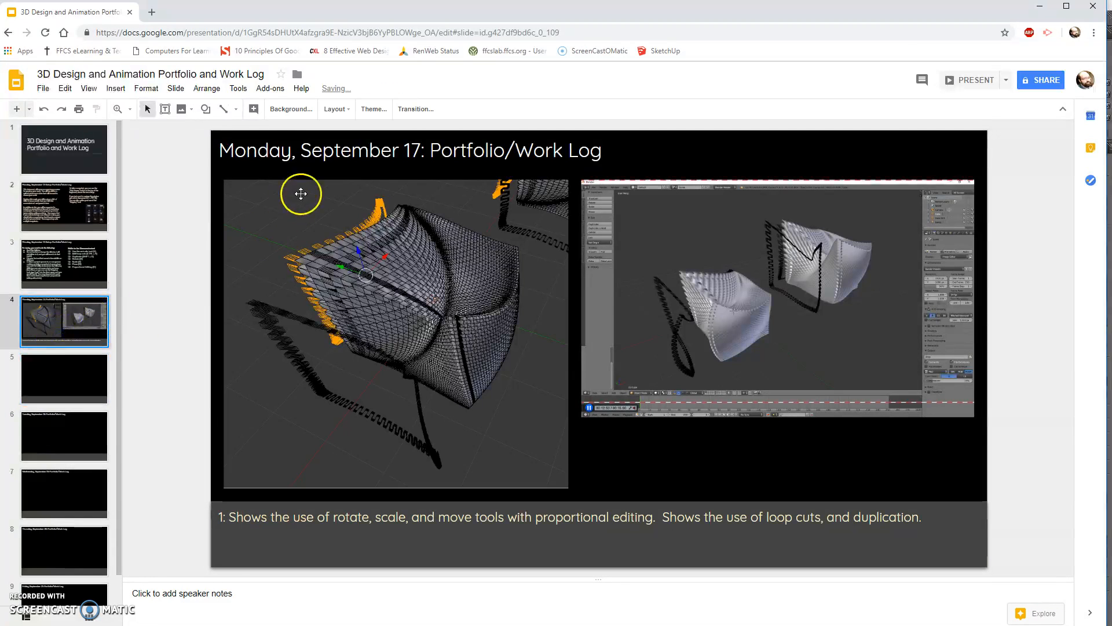